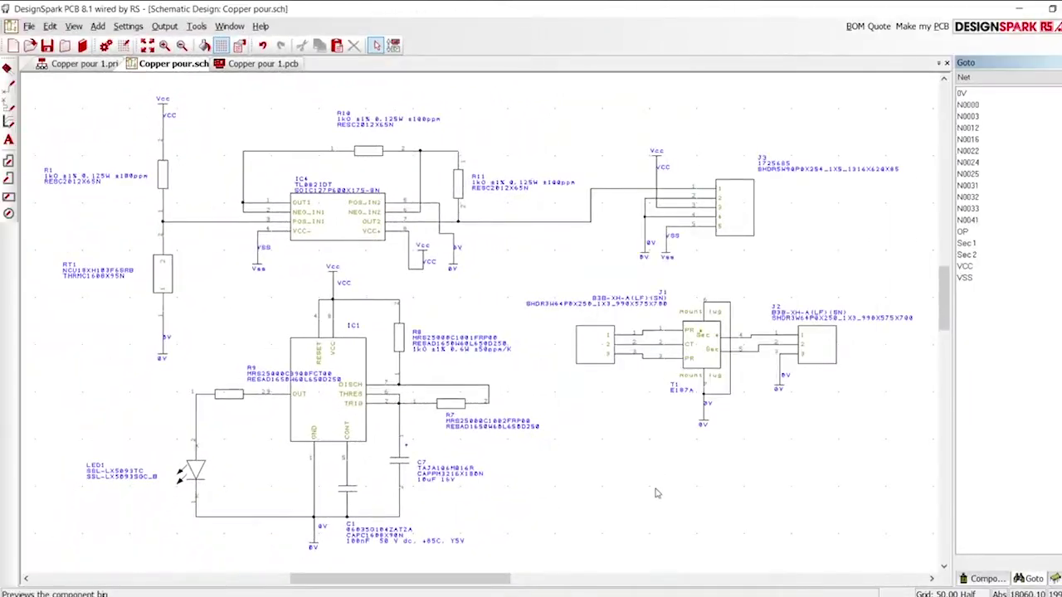
# On the Copper pour 1.pcb board, outline a rectangular top-copper pour area around the whole board.
pyautogui.click(265, 67)
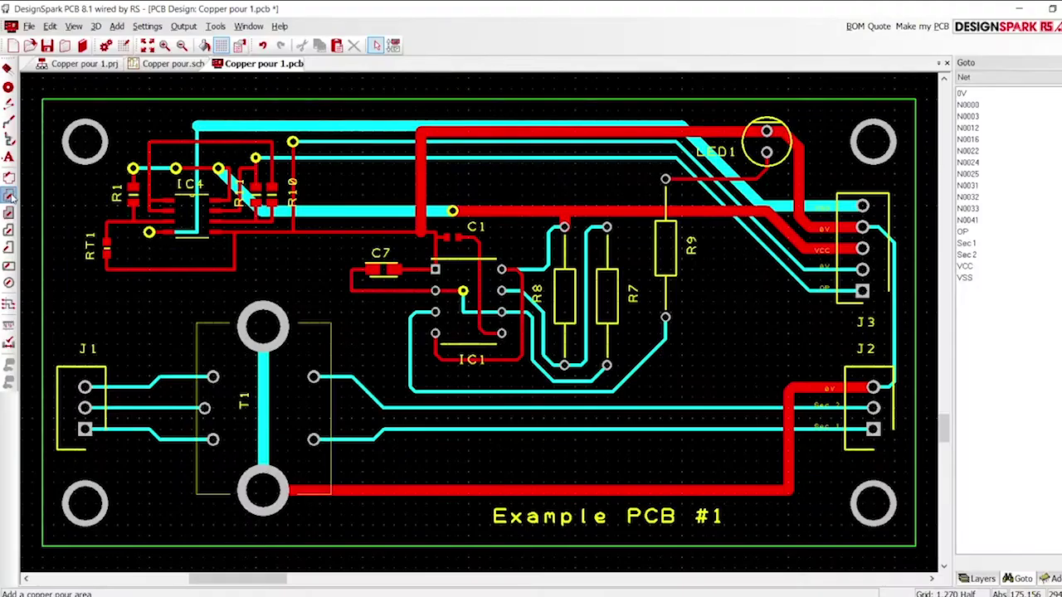
pyautogui.click(20, 372)
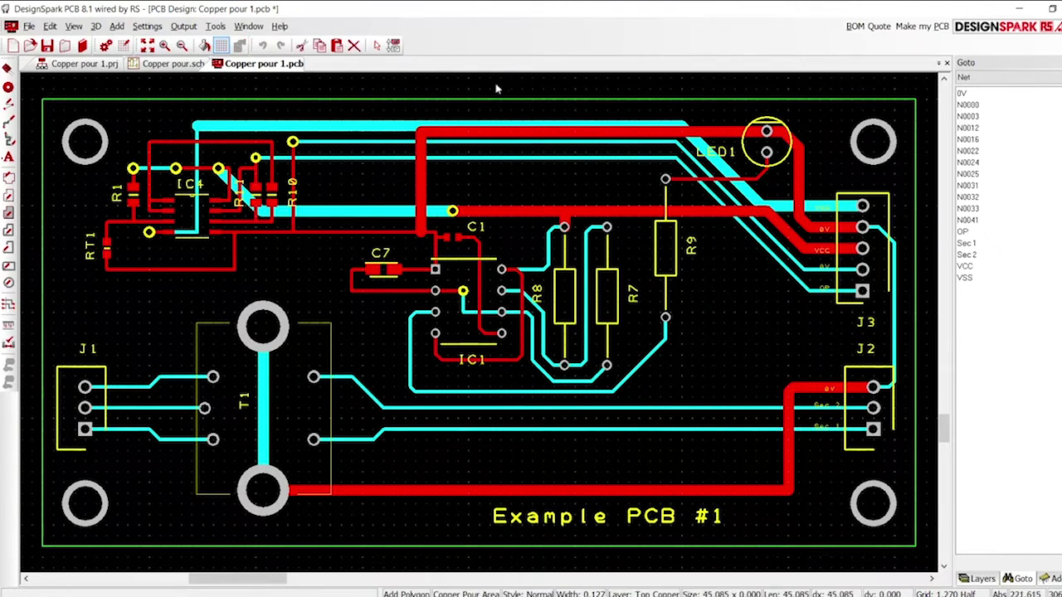
pyautogui.click(32, 89)
pyautogui.click(927, 88)
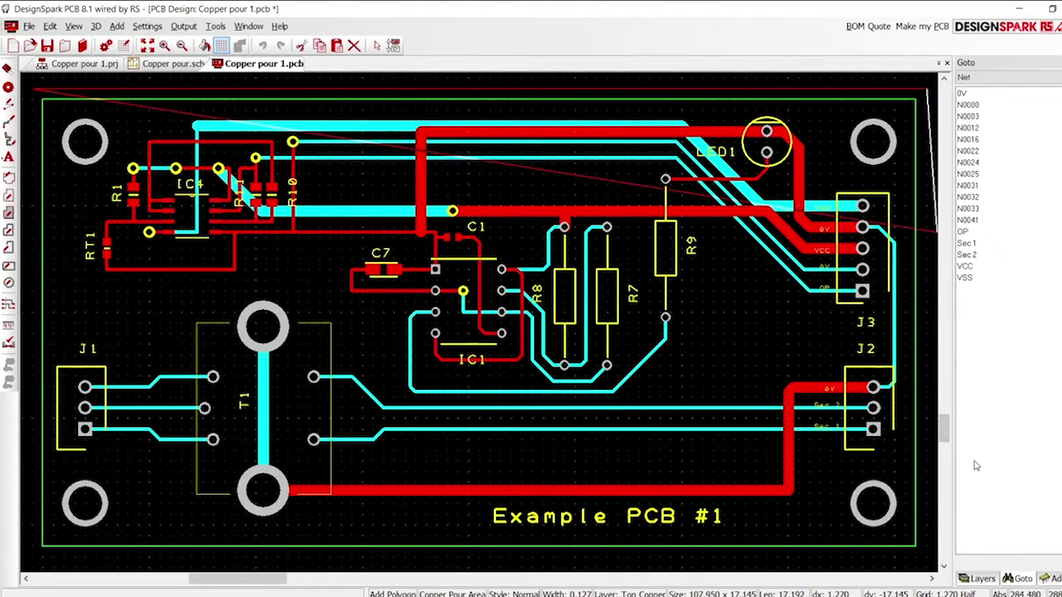
pyautogui.click(923, 559)
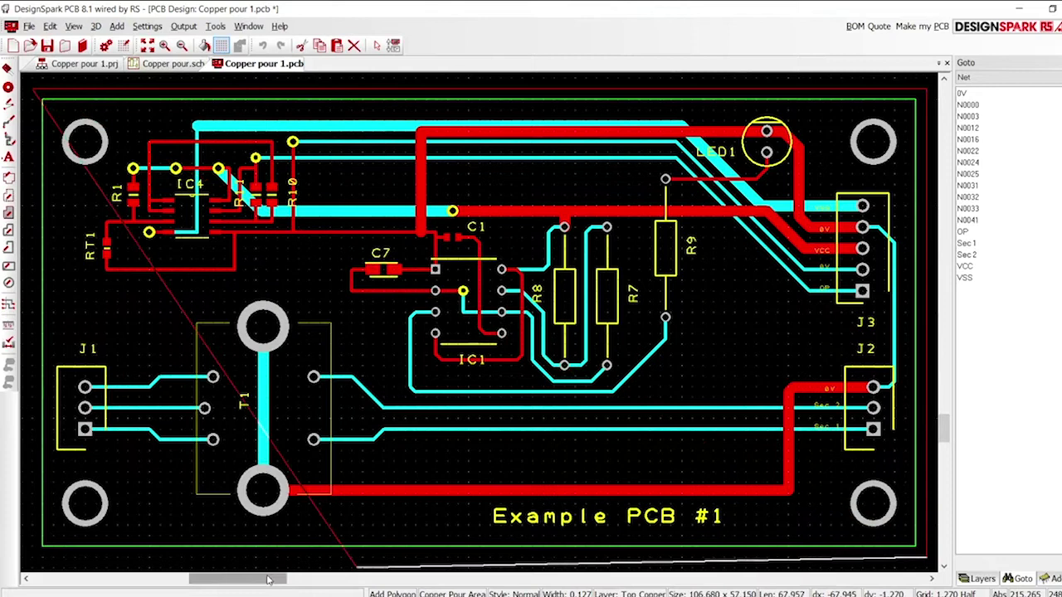
pyautogui.click(36, 557)
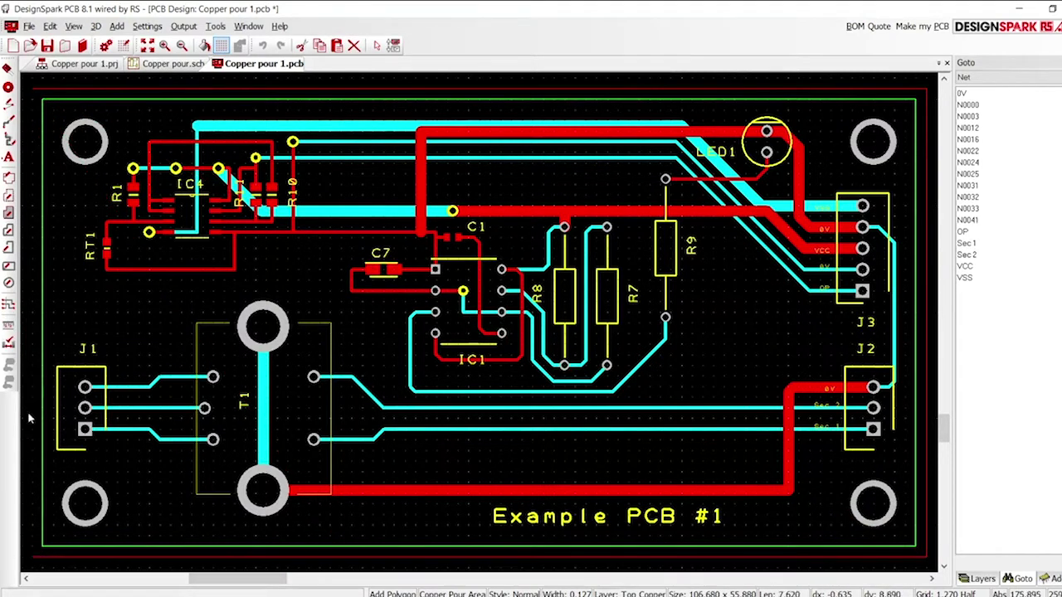
pyautogui.click(33, 95)
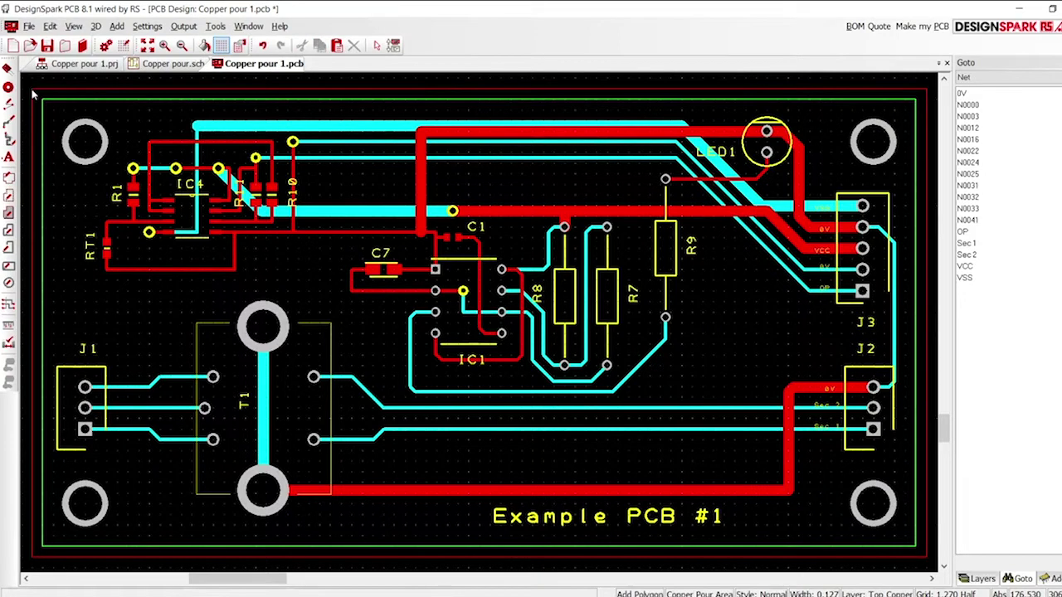
pyautogui.press('Escape')
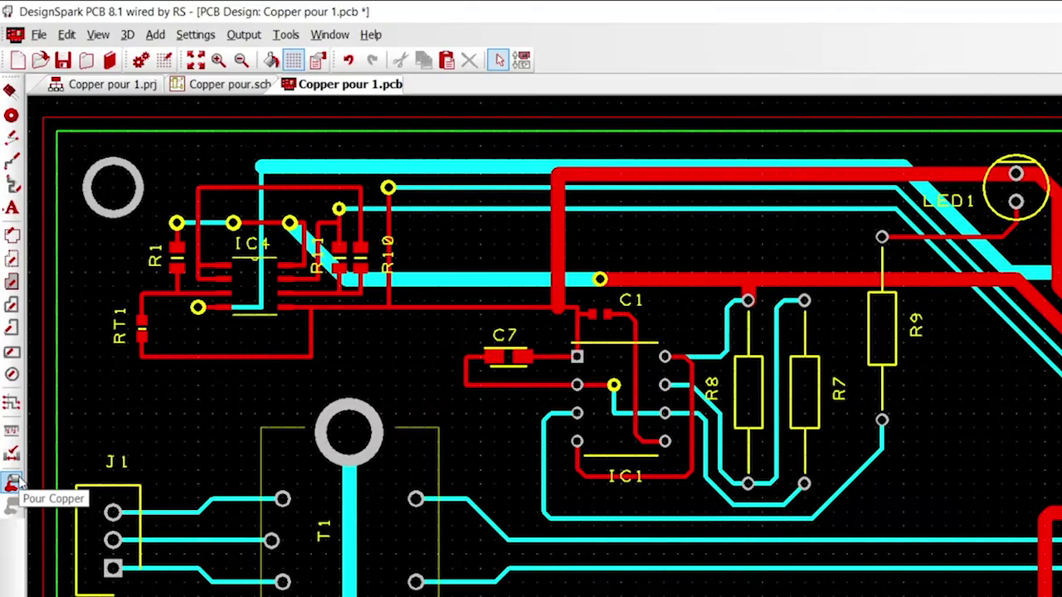
# Pour the top-copper area on net 0V and refresh the display with F5.
pyautogui.click(12, 483)
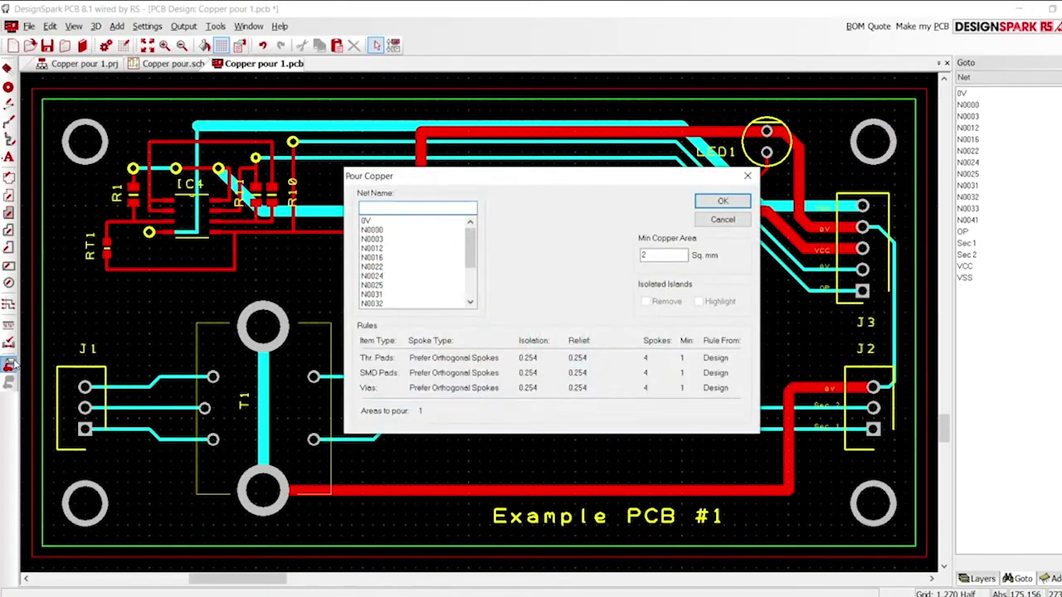
pyautogui.click(366, 221)
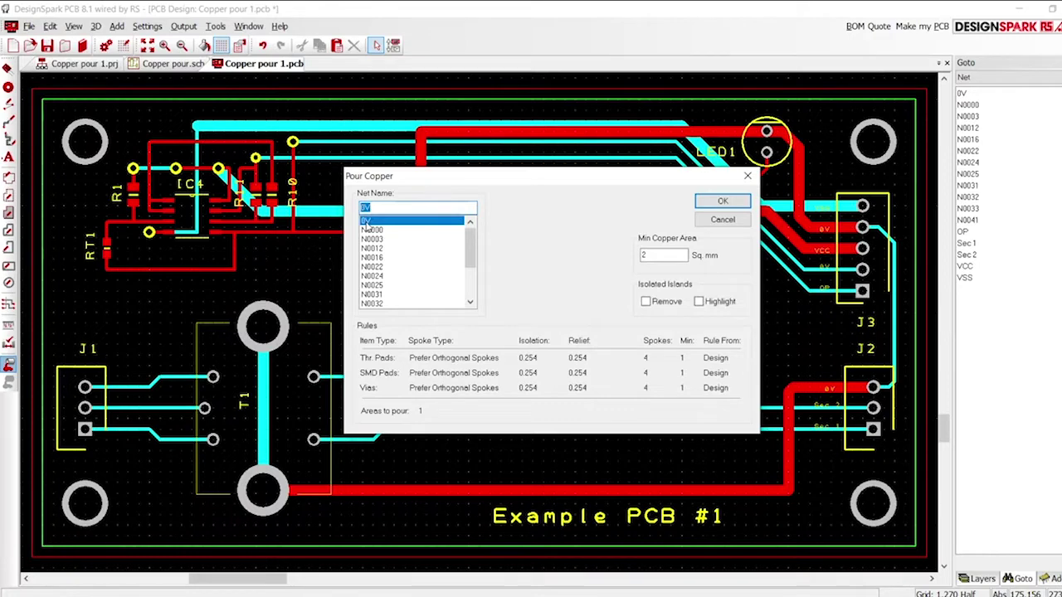
pyautogui.click(704, 204)
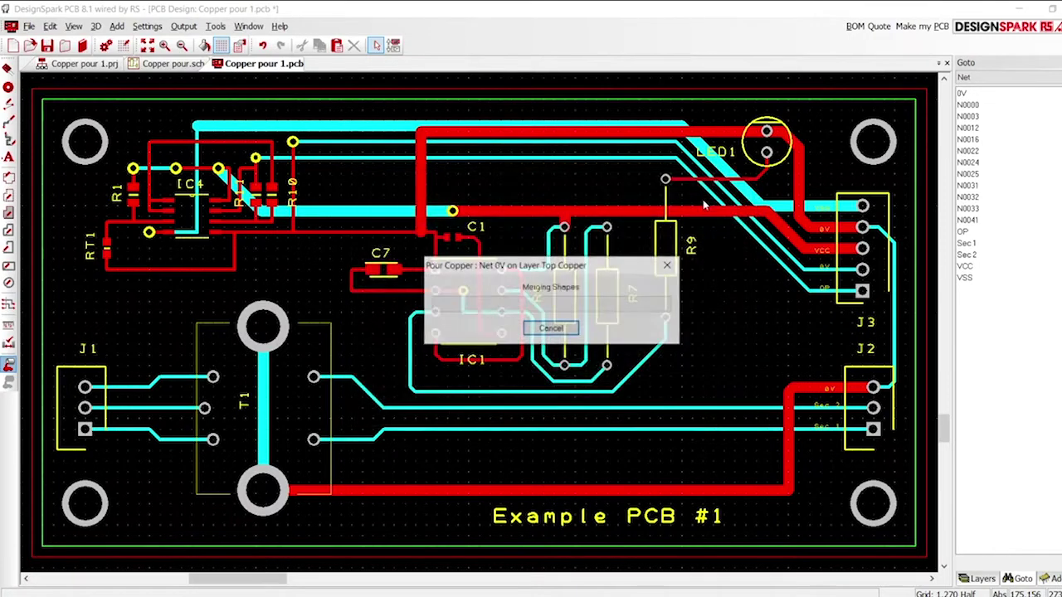
pyautogui.press('F5')
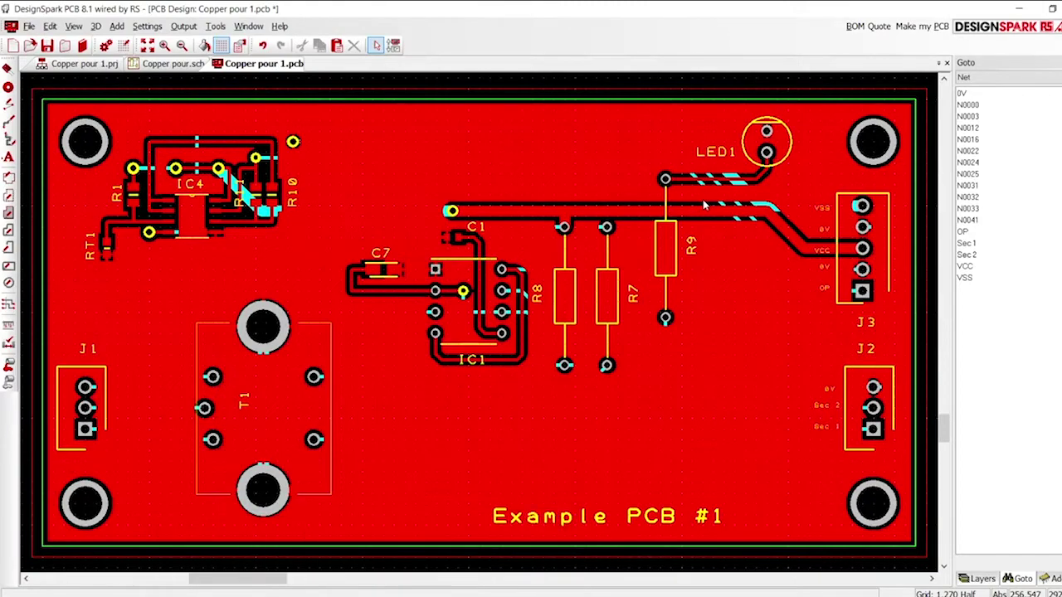
pyautogui.hotkey('shift', 't')
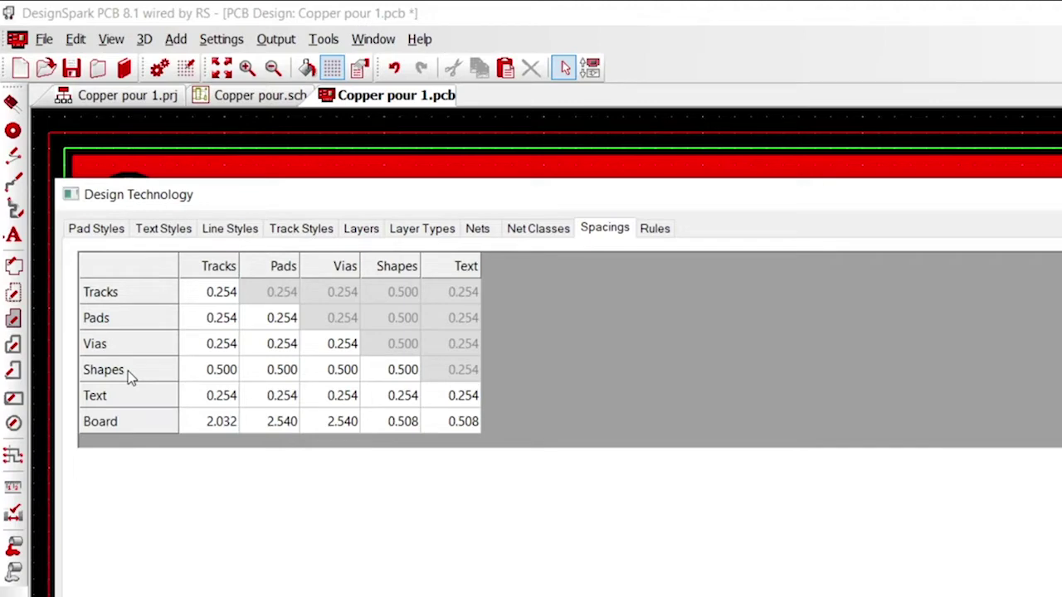
pyautogui.click(128, 371)
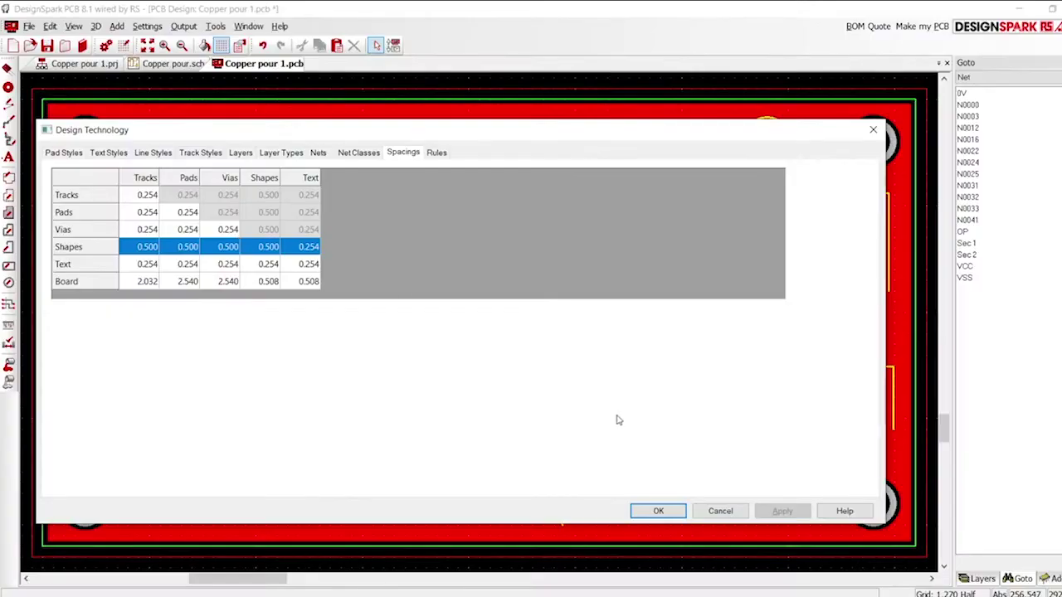
pyautogui.click(721, 511)
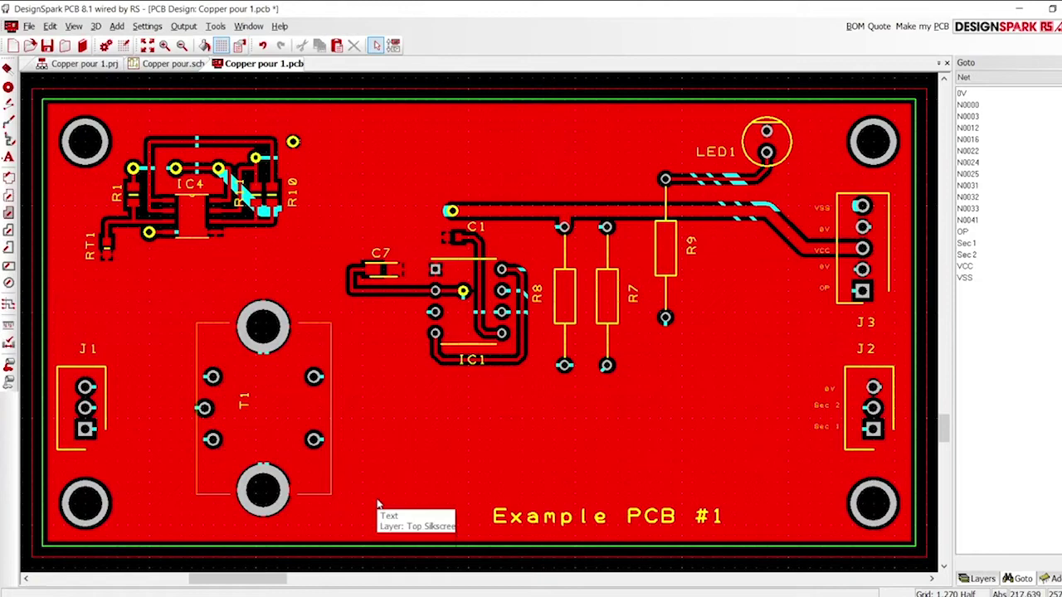
# Clear the poured 0V copper and reopen the Design Technology spacing rules.
pyautogui.click(8, 383)
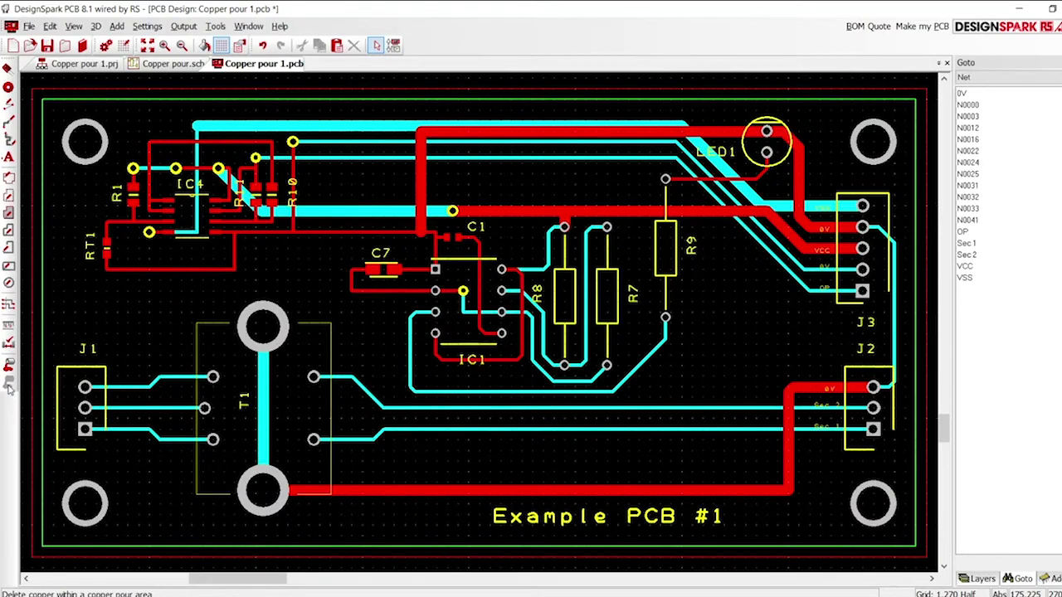
pyautogui.hotkey('ctrl', 't')
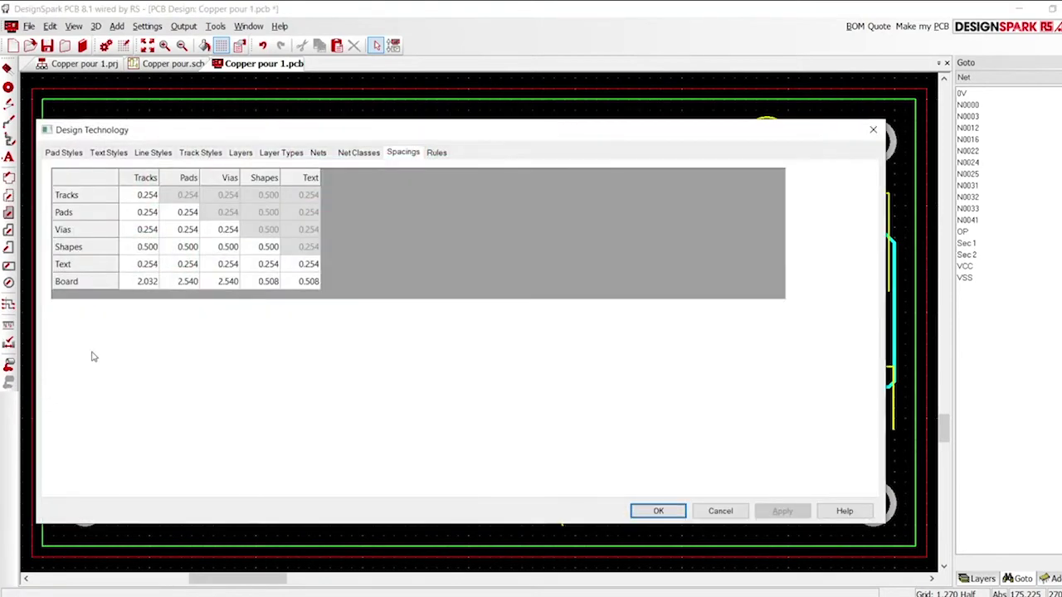
# Set Shapes spacing to Tracks, Pads, Vias and Shapes to 0.254 and accept.
pyautogui.click(155, 251)
pyautogui.write('.254')
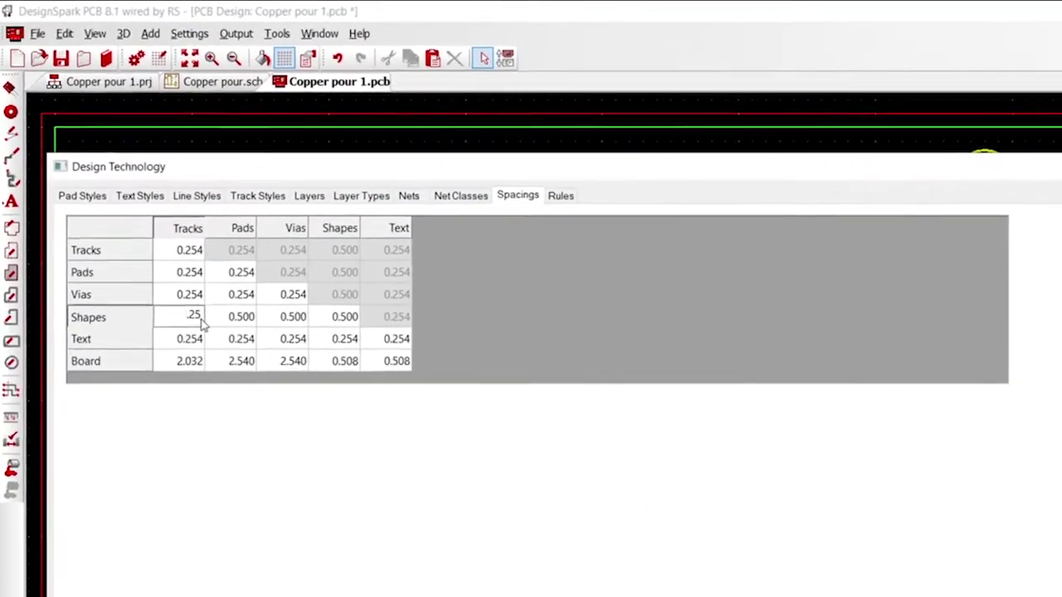
pyautogui.click(188, 250)
pyautogui.write('.254')
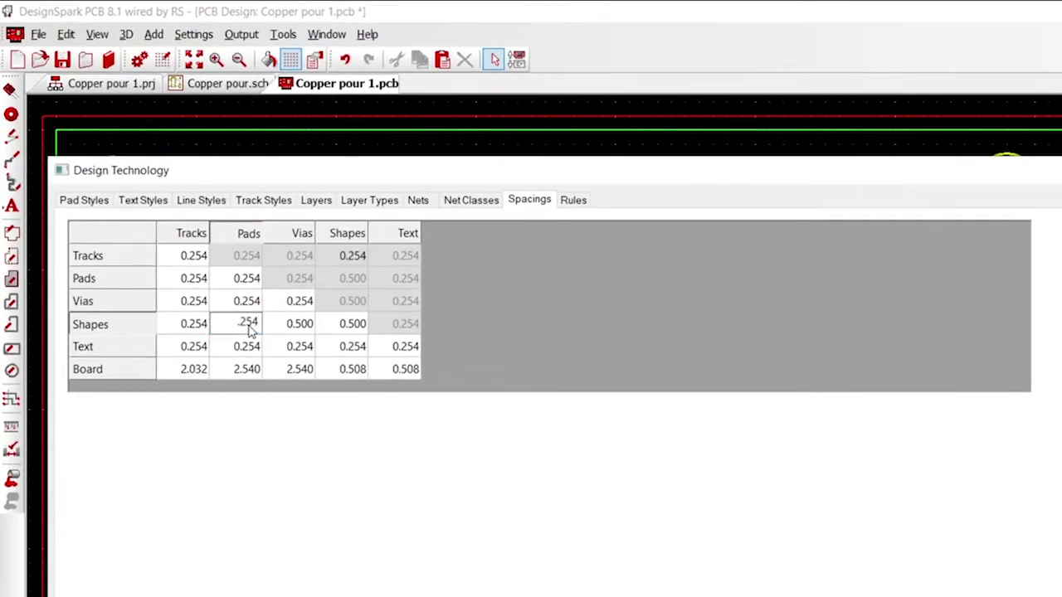
pyautogui.click(298, 324)
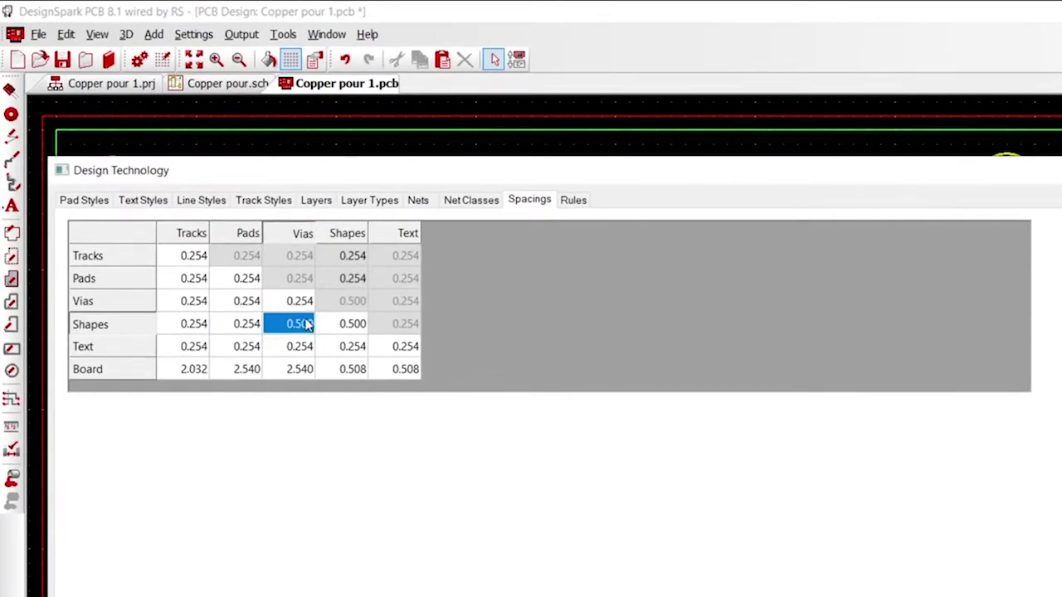
pyautogui.write('.254')
pyautogui.click(352, 324)
pyautogui.write('.254')
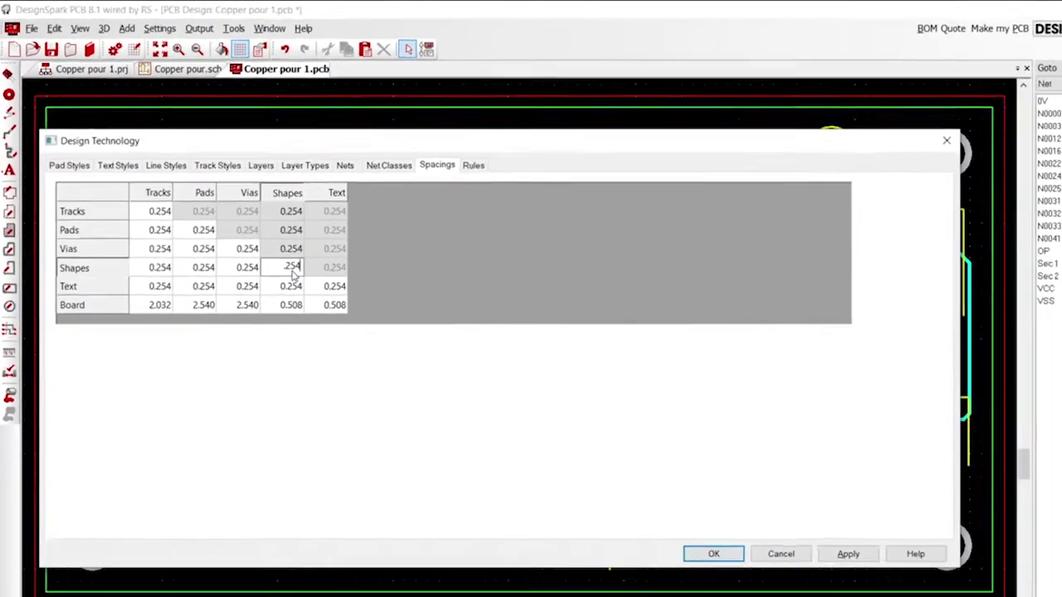
pyautogui.click(402, 366)
pyautogui.click(775, 511)
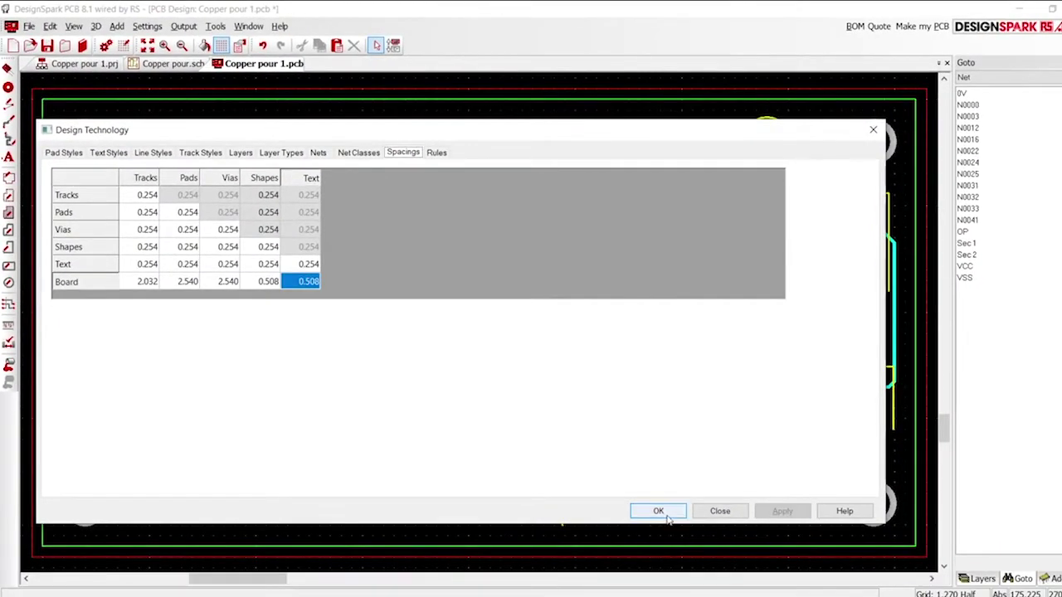
pyautogui.click(660, 512)
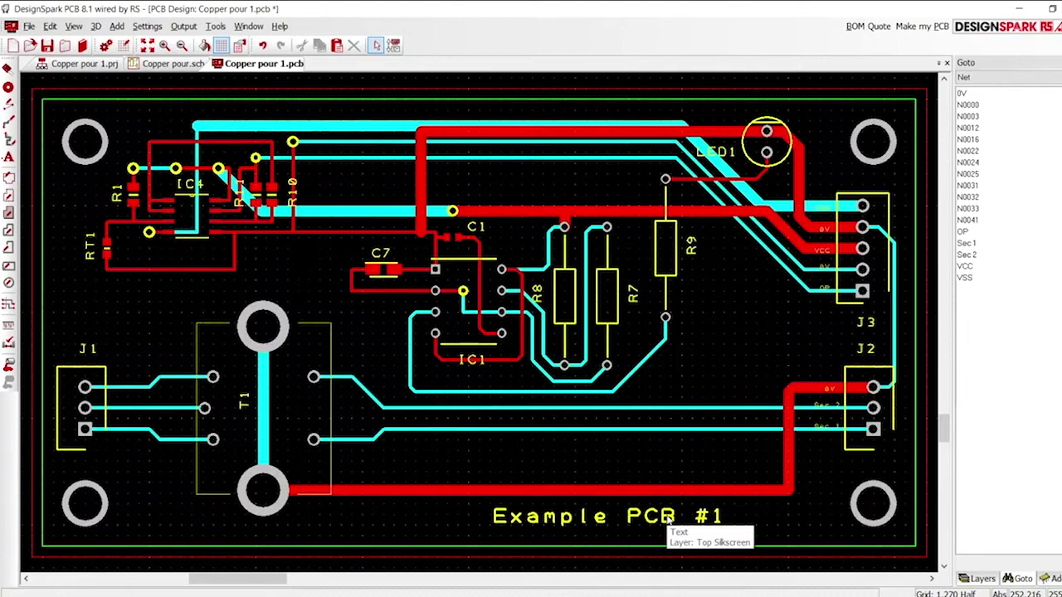
pyautogui.click(8, 366)
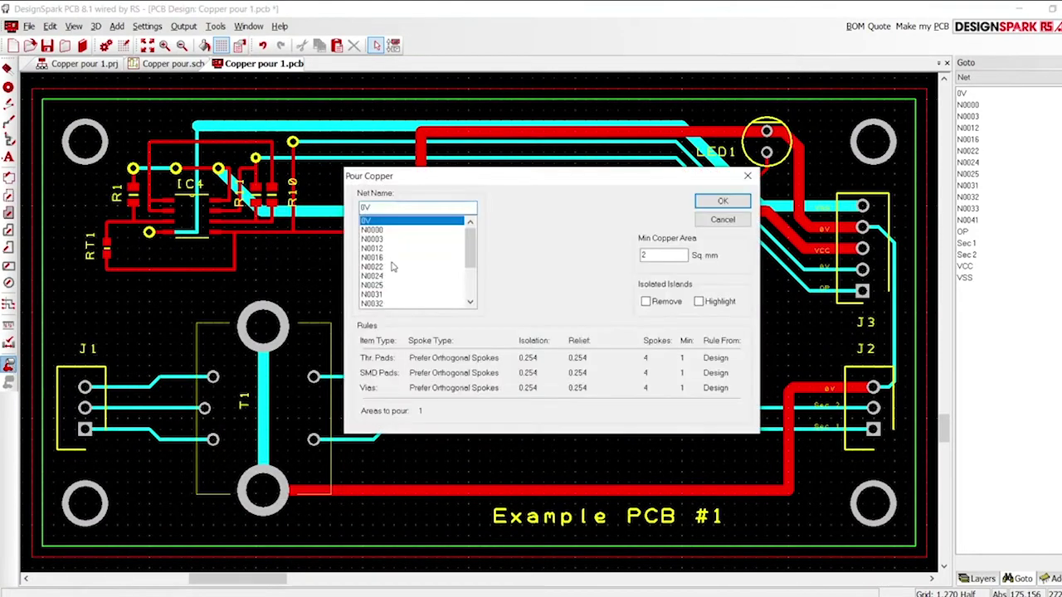
pyautogui.click(723, 203)
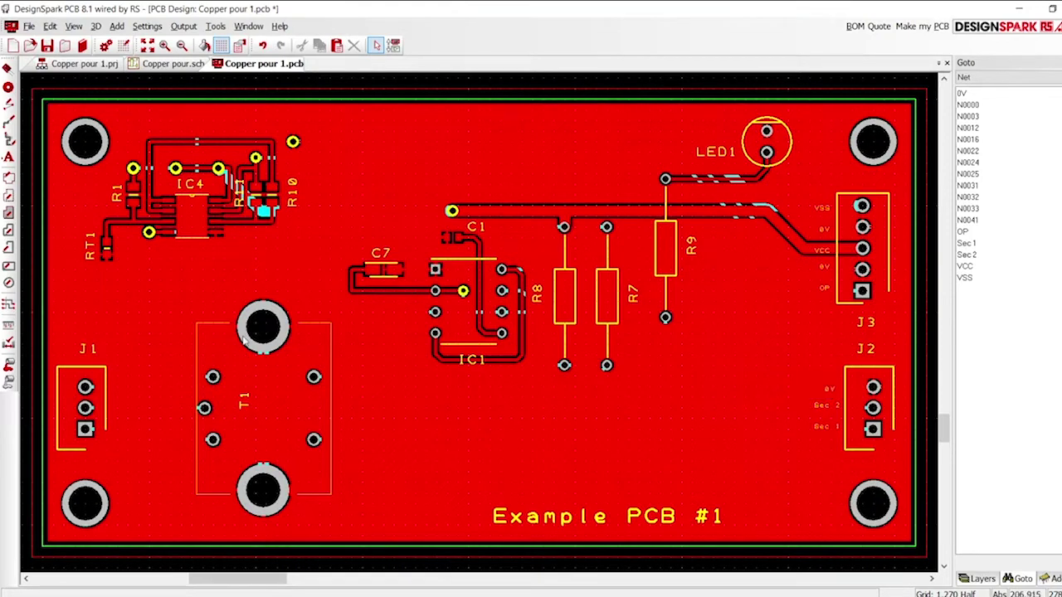
pyautogui.click(8, 382)
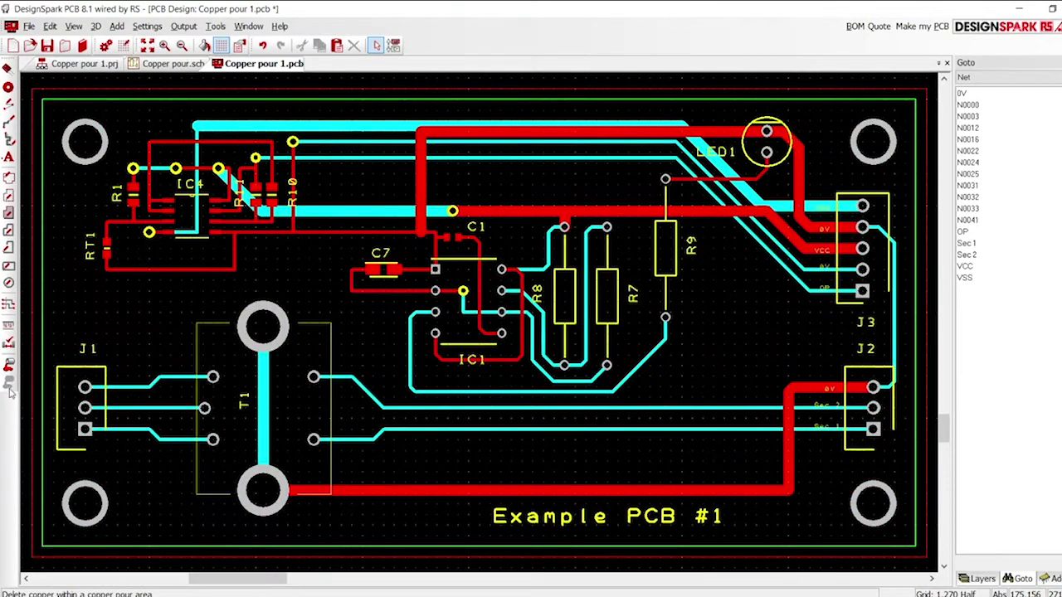
# Draw a rectangular top-copper pour area tightly around transformer T1.
pyautogui.click(9, 196)
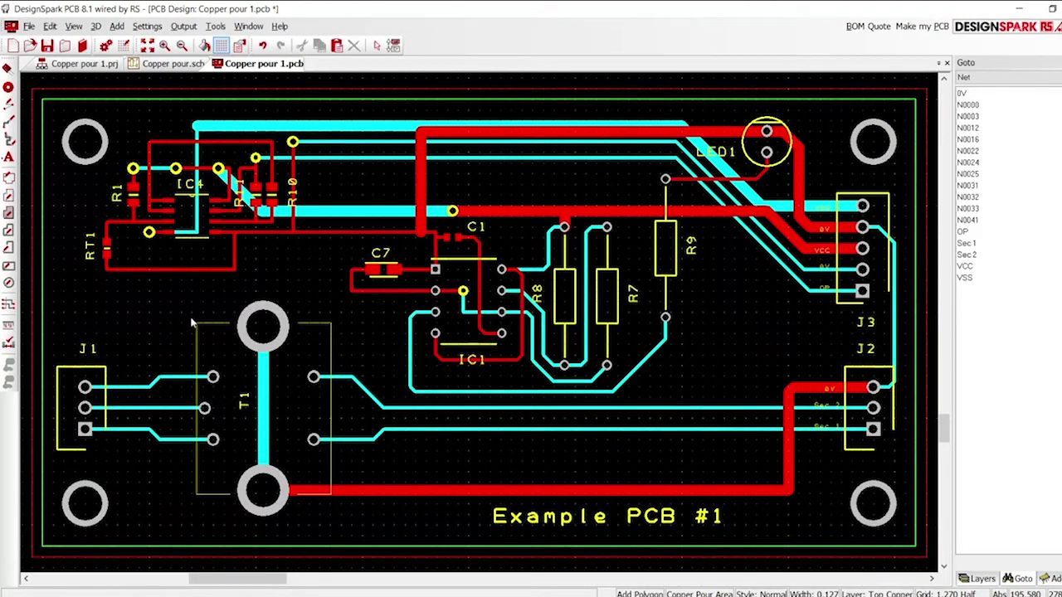
pyautogui.moveTo(191, 323); pyautogui.dragTo(340, 501)
pyautogui.click(192, 500)
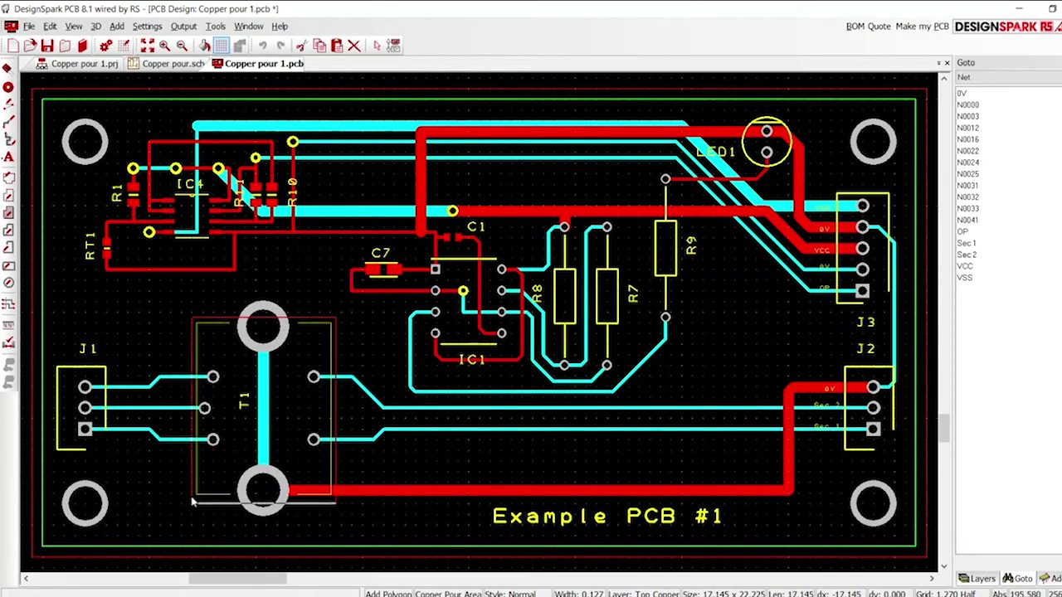
pyautogui.click(192, 323)
pyautogui.press('Escape')
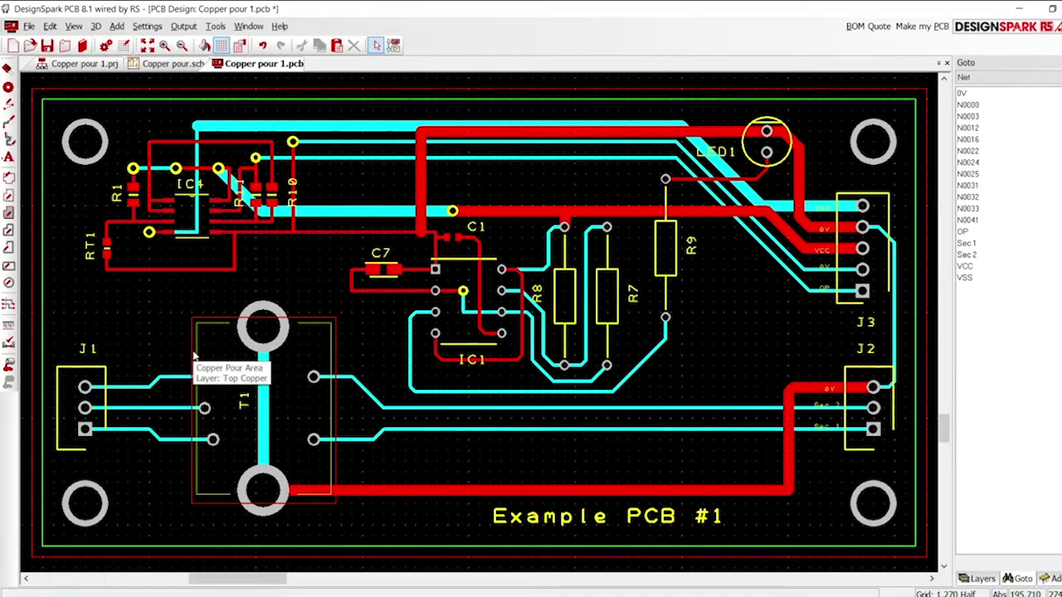
# Set the area around T1 as a Pour Keepout in its properties.
pyautogui.click(193, 355)
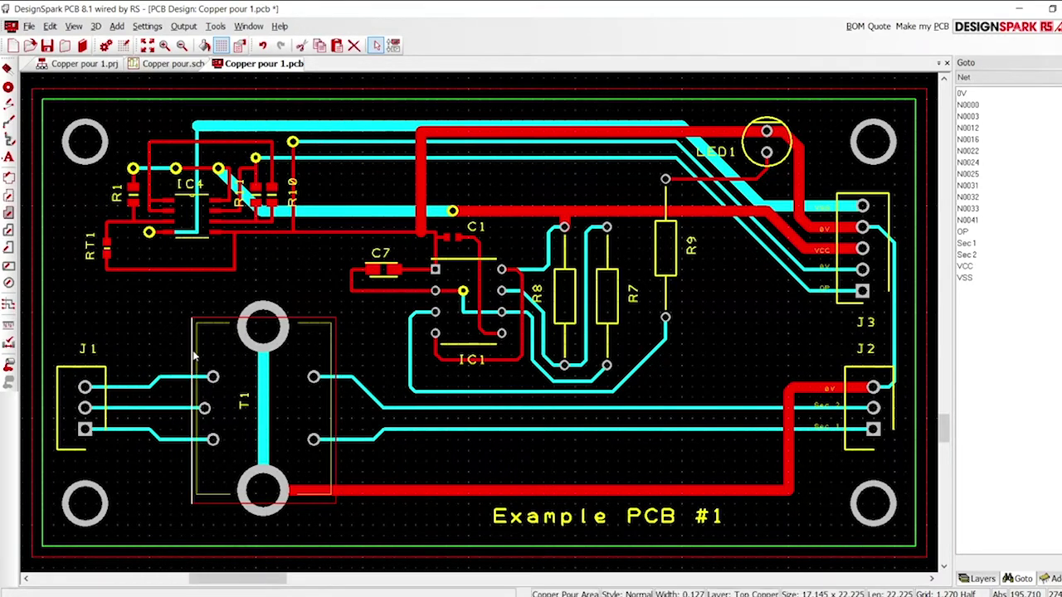
pyautogui.rightClick(193, 355)
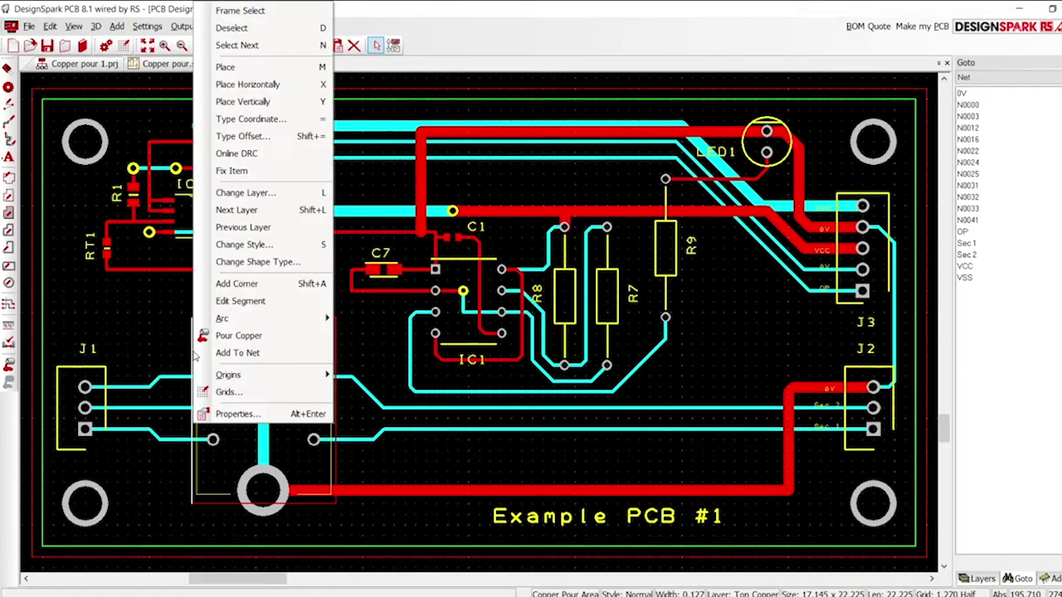
pyautogui.click(238, 414)
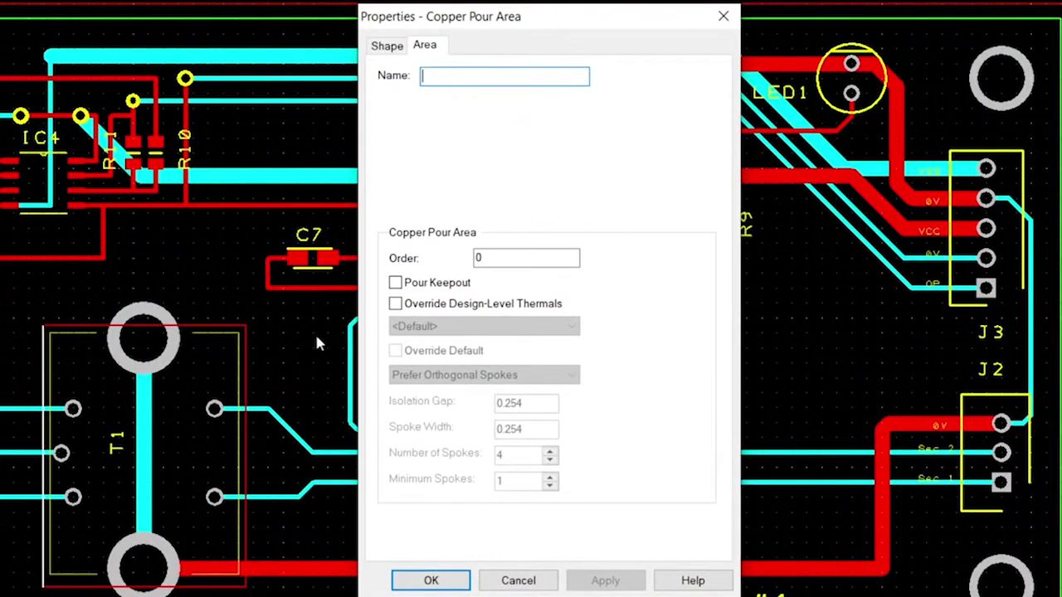
pyautogui.click(396, 283)
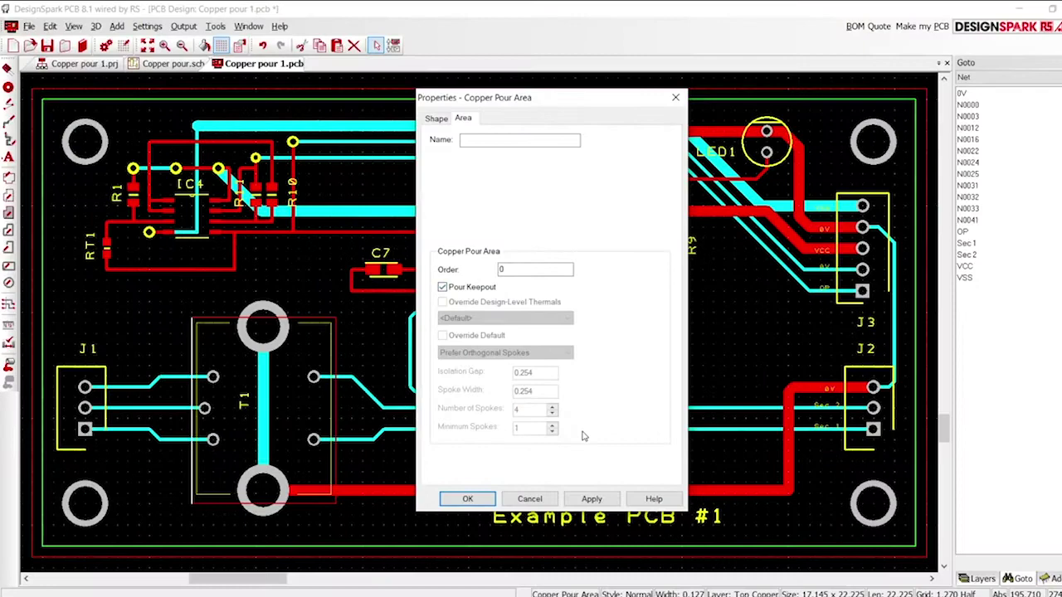
pyautogui.click(599, 501)
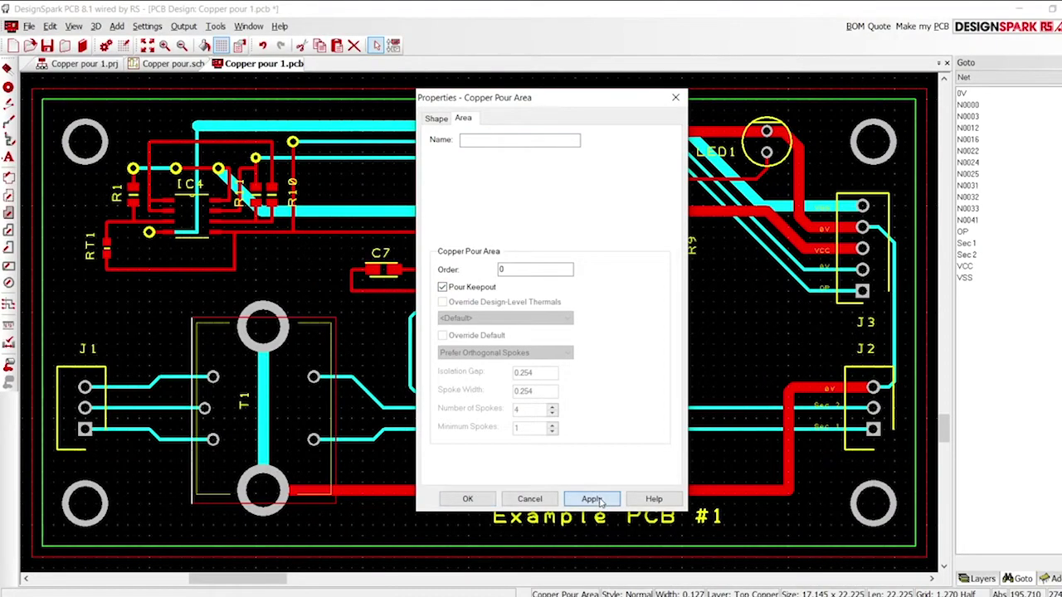
pyautogui.click(478, 501)
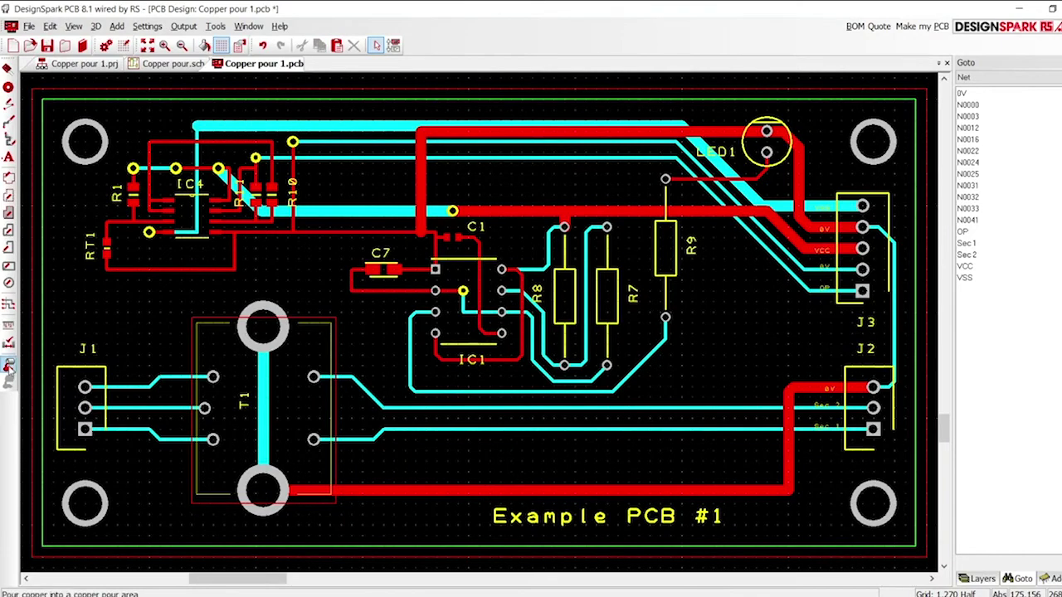
pyautogui.click(8, 366)
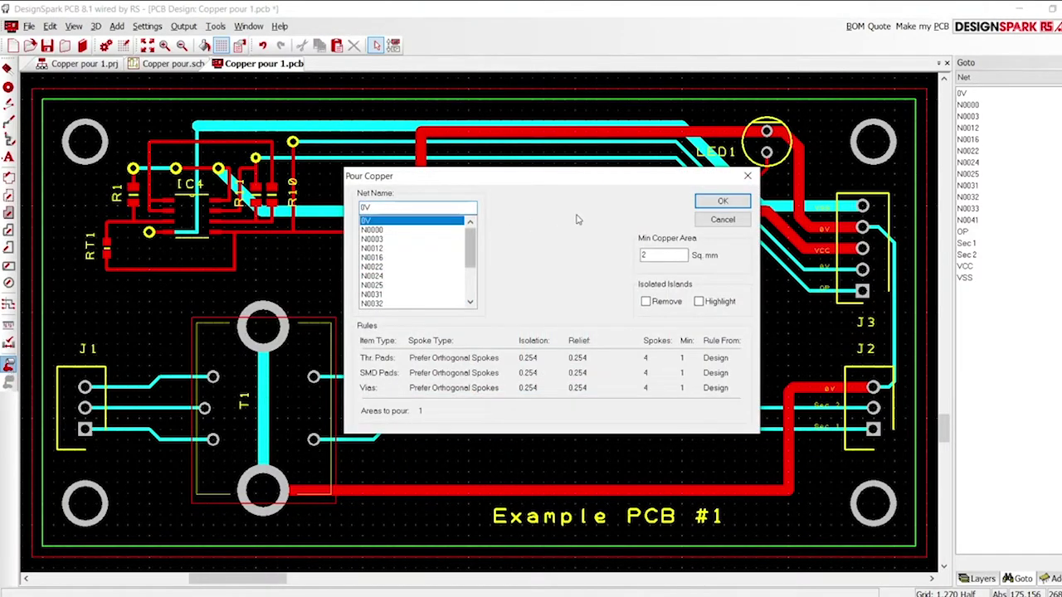
pyautogui.click(715, 203)
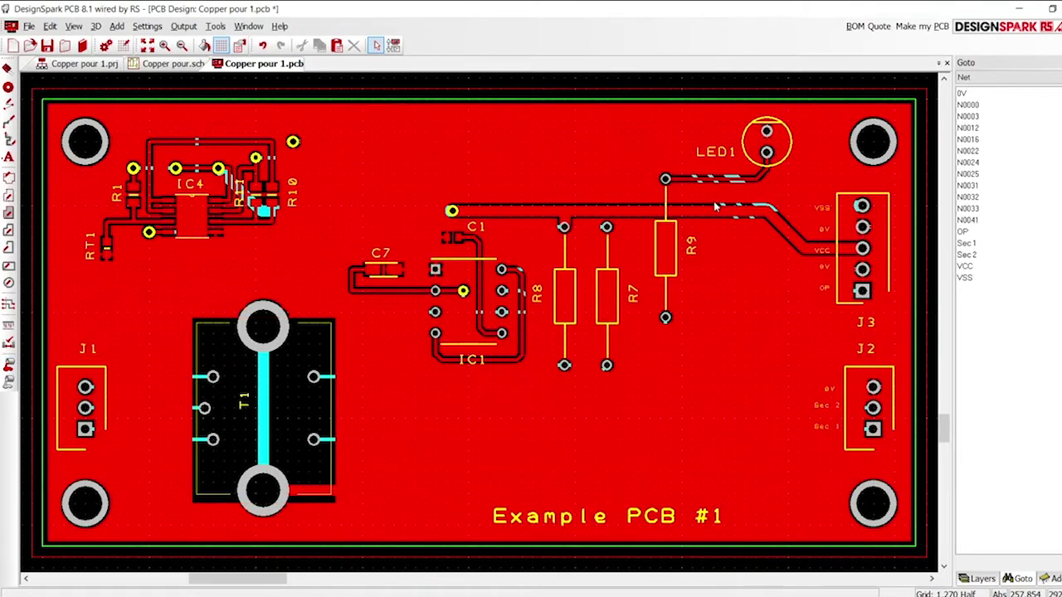
pyautogui.hotkey('ctrl', 'z')
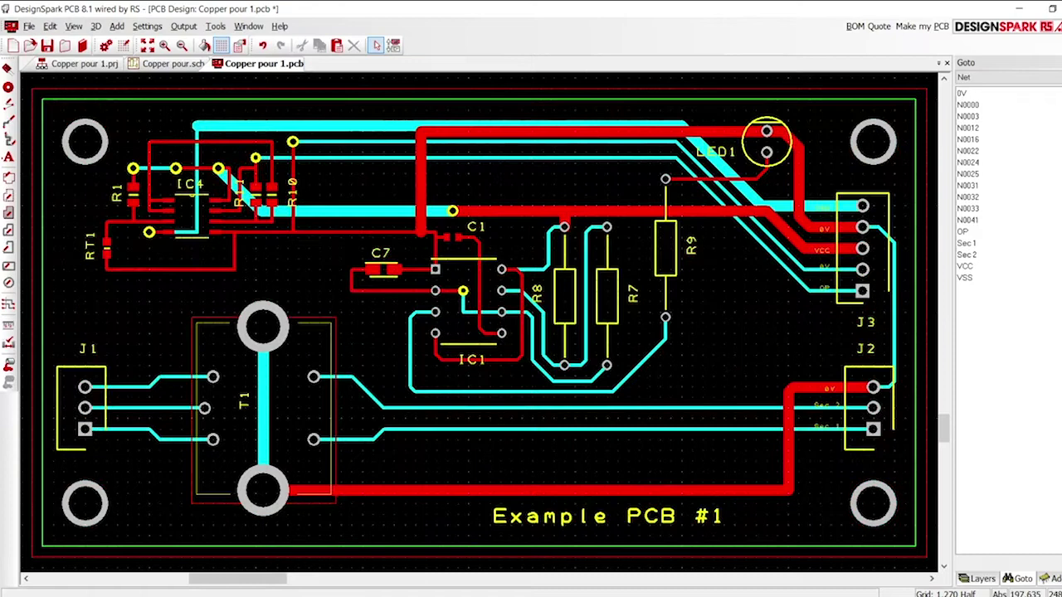
# Move the board-wide 0V pour area and the T1 keepout to Bottom Copper.
pyautogui.rightClick(34, 318)
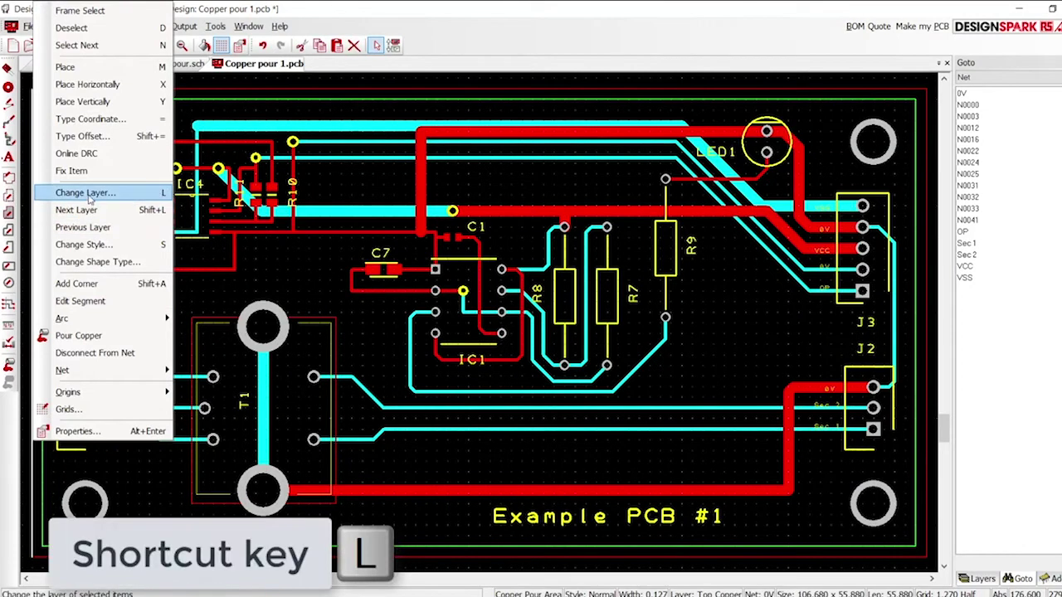
pyautogui.press('l')
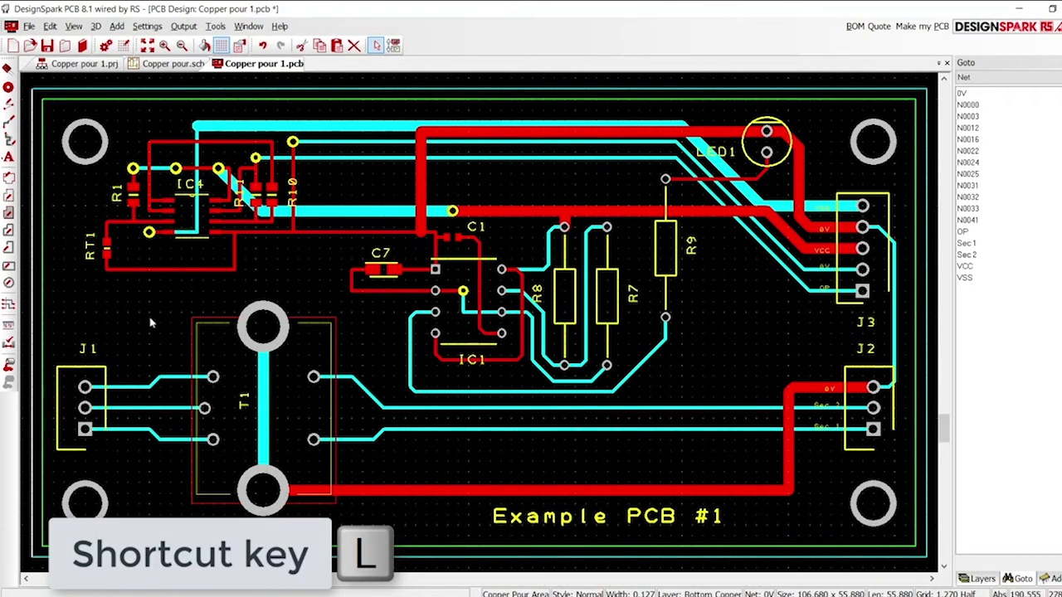
pyautogui.rightClick(193, 322)
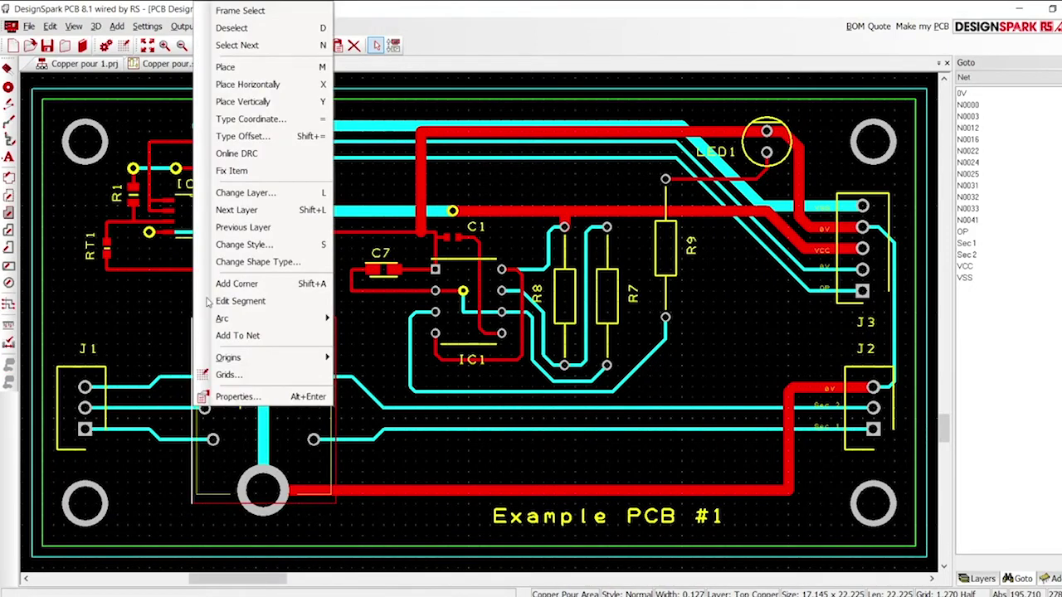
pyautogui.click(247, 196)
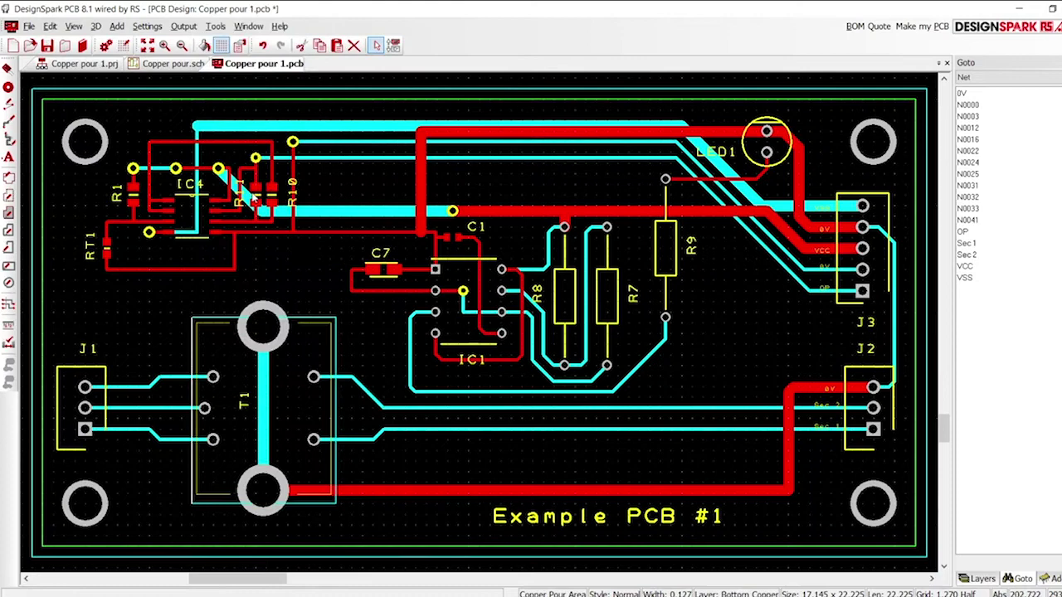
# Pour 0V copper on the bottom layer, avoiding the T1 keepout.
pyautogui.click(144, 293)
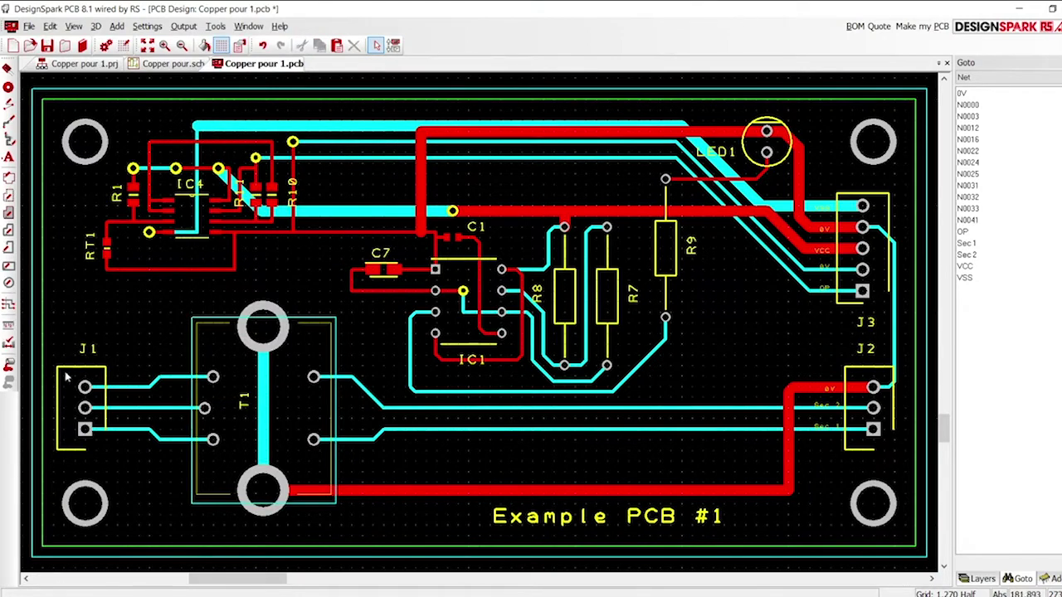
pyautogui.click(8, 366)
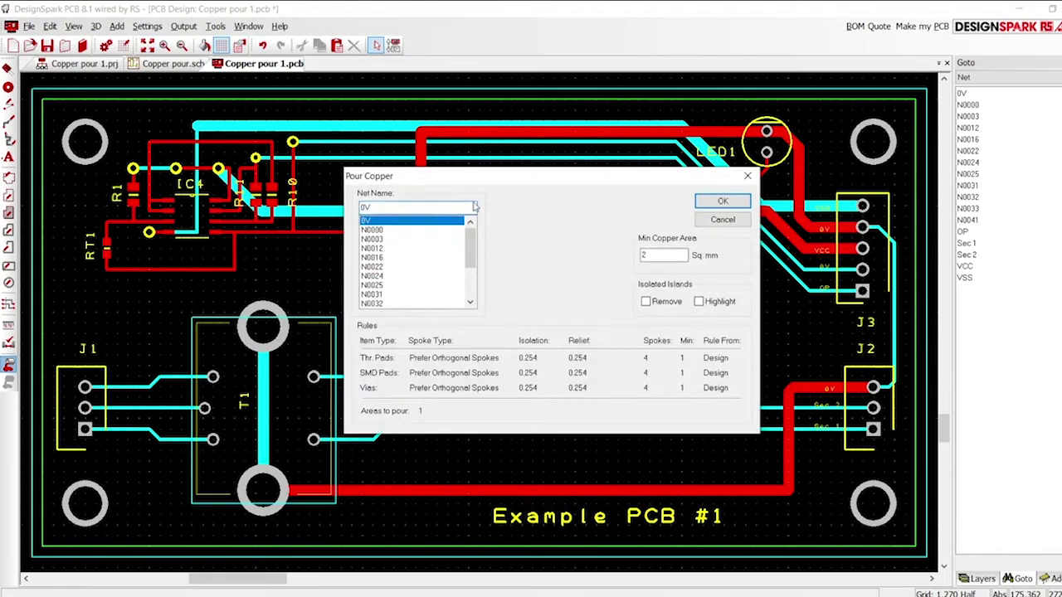
pyautogui.click(719, 202)
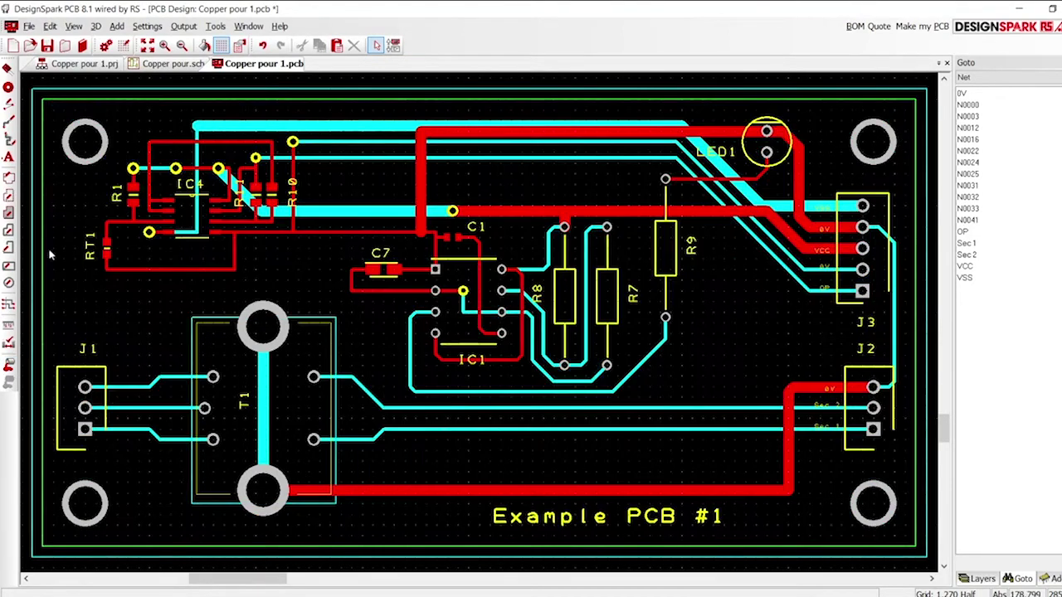
# Outline a rectangular top-copper pour area around connectors J2 and J3.
pyautogui.click(9, 196)
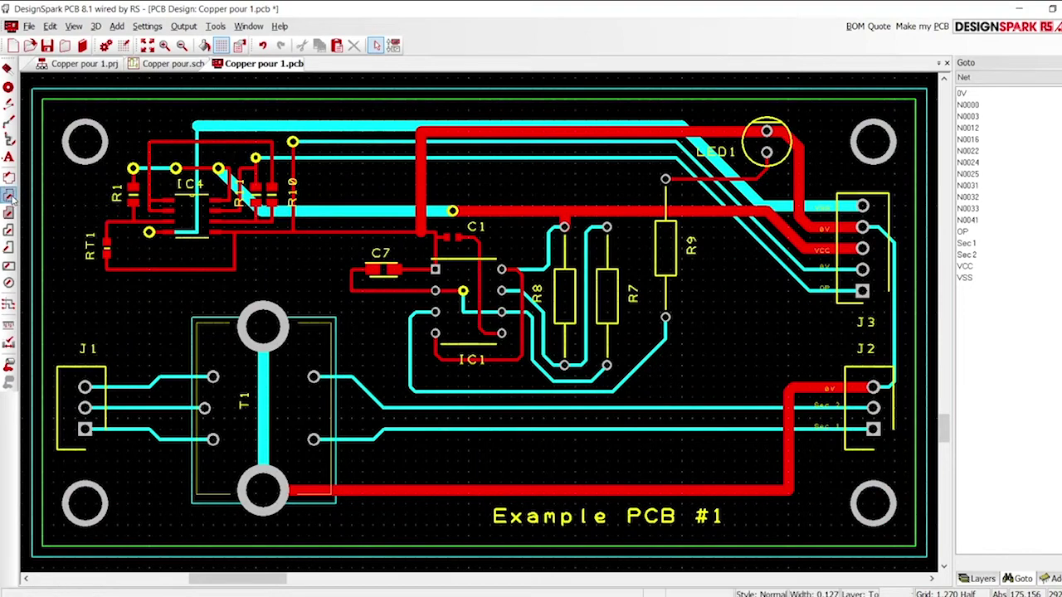
pyautogui.click(931, 466)
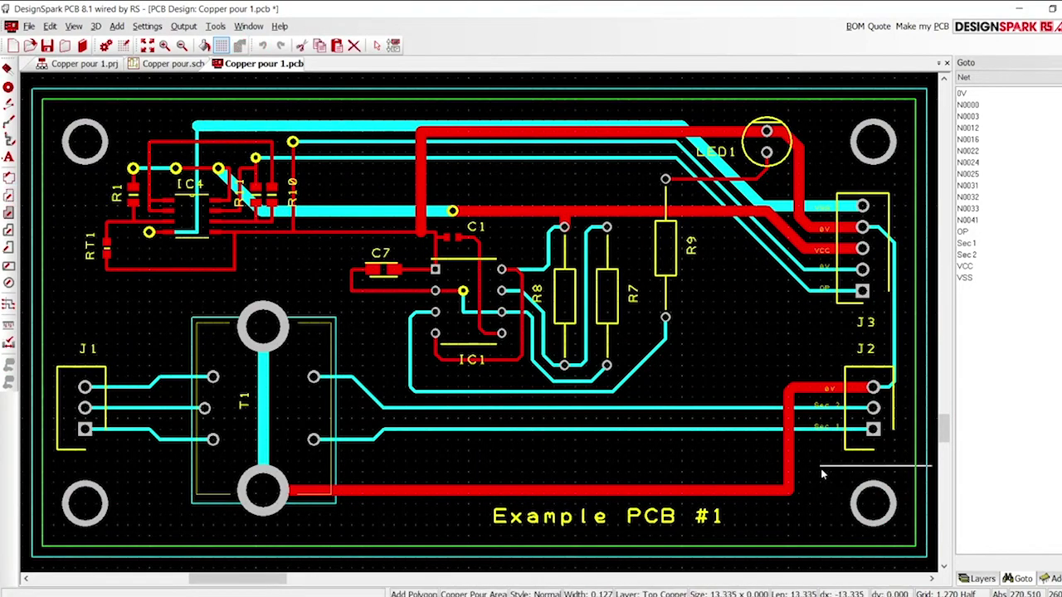
pyautogui.click(815, 466)
pyautogui.click(815, 174)
pyautogui.click(931, 174)
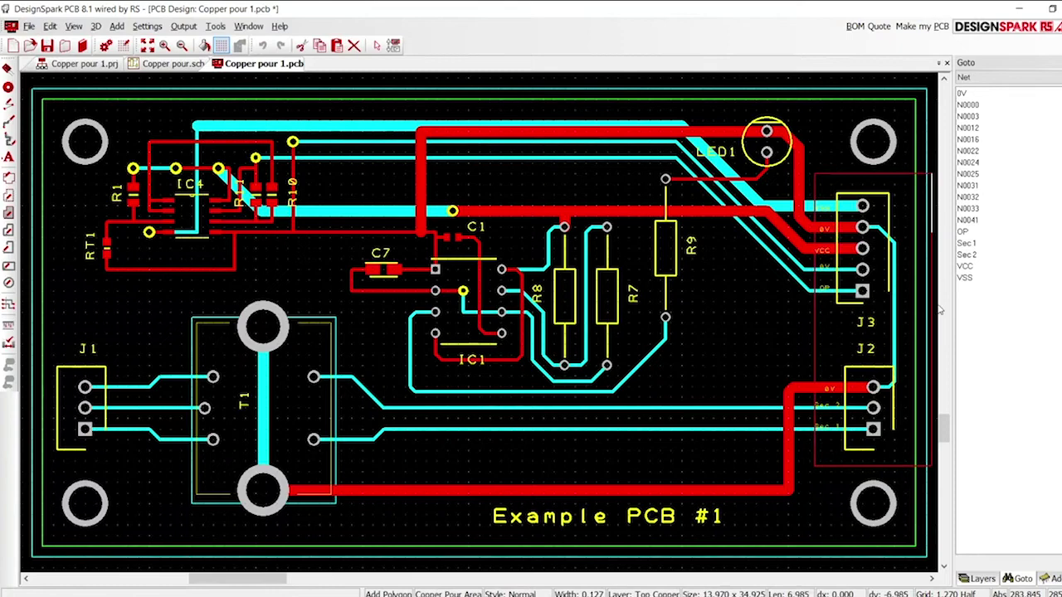
pyautogui.click(932, 467)
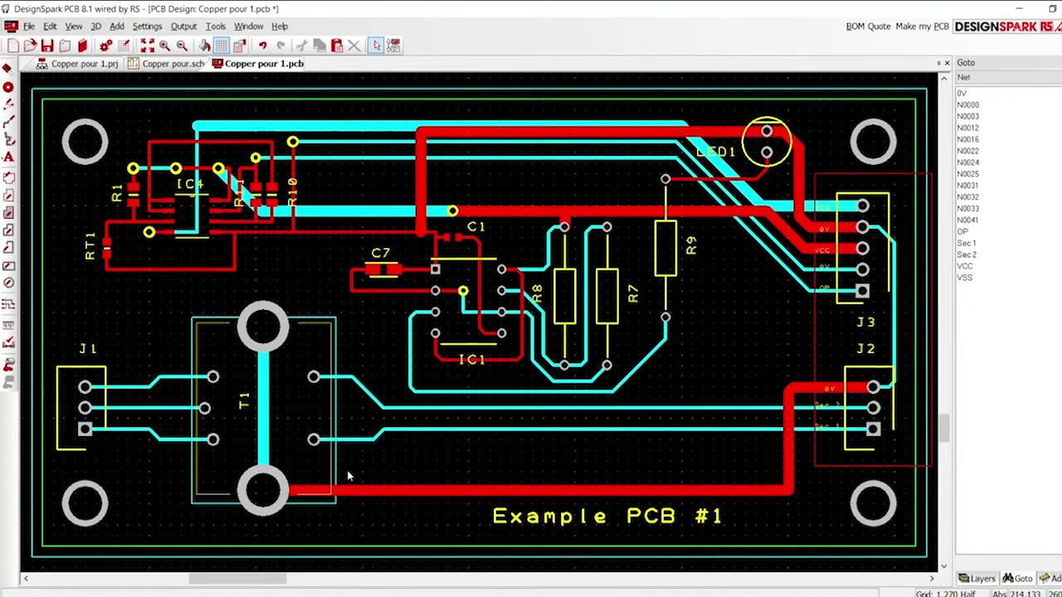
pyautogui.click(8, 366)
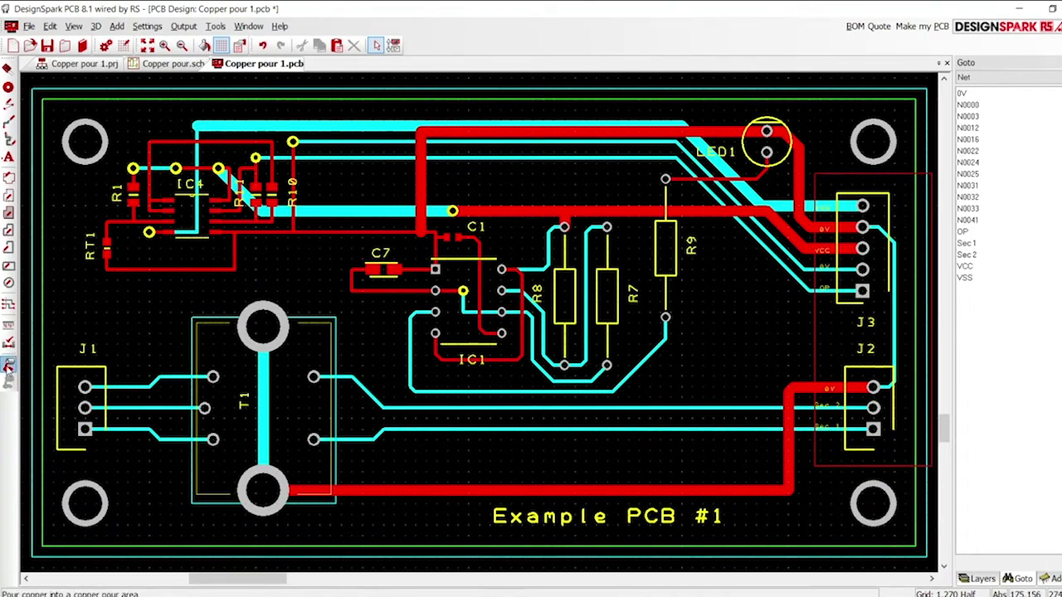
# Pour net 0V copper into the bottom board area and the top J2/J3 area.
pyautogui.scroll(3, 471, 251)
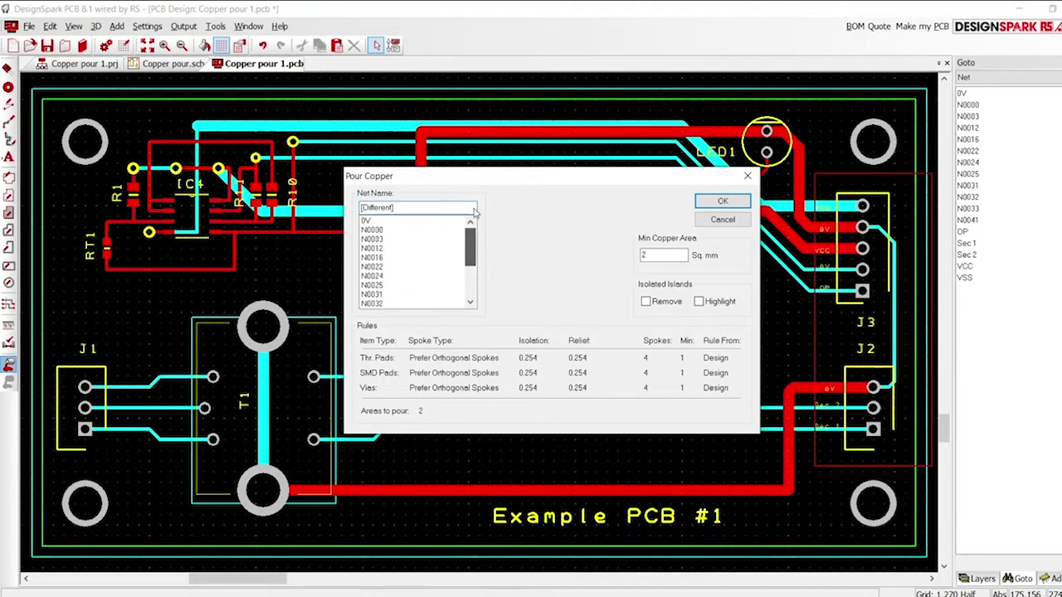
pyautogui.click(437, 223)
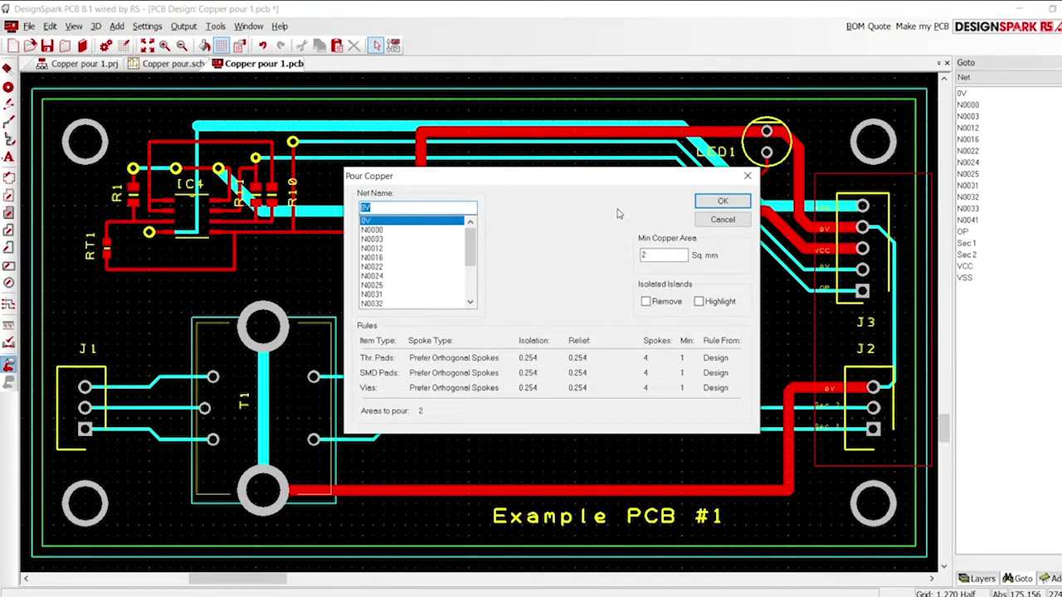
pyautogui.click(723, 204)
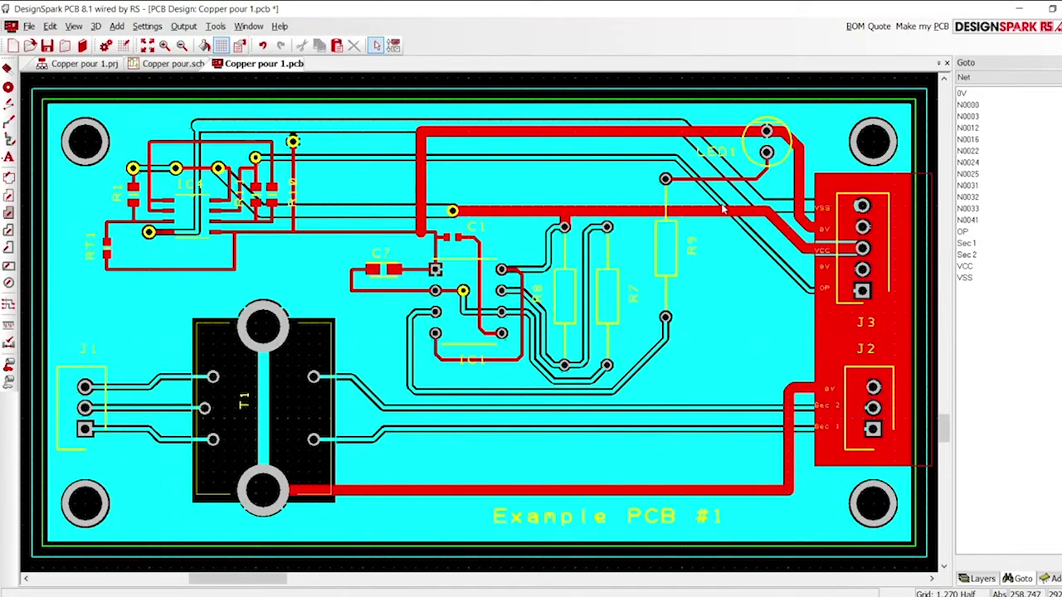